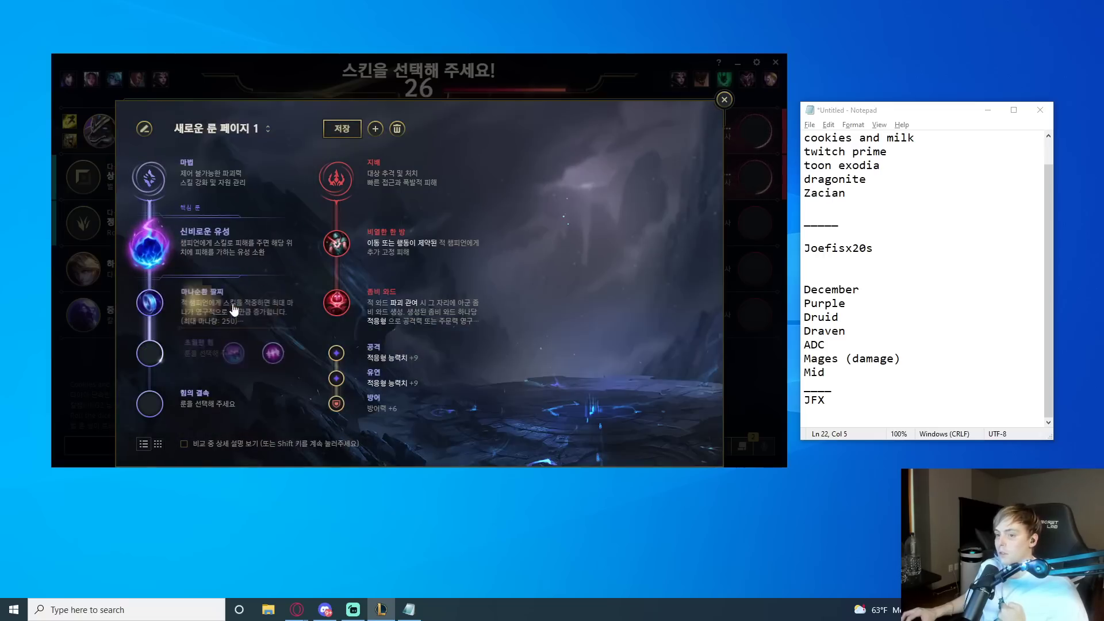
Set Inspiration as the secondary path with Magical Footwear and Biscuit Delivery, then exit runes
{"action": "left_click", "coordinate": [337, 179]}
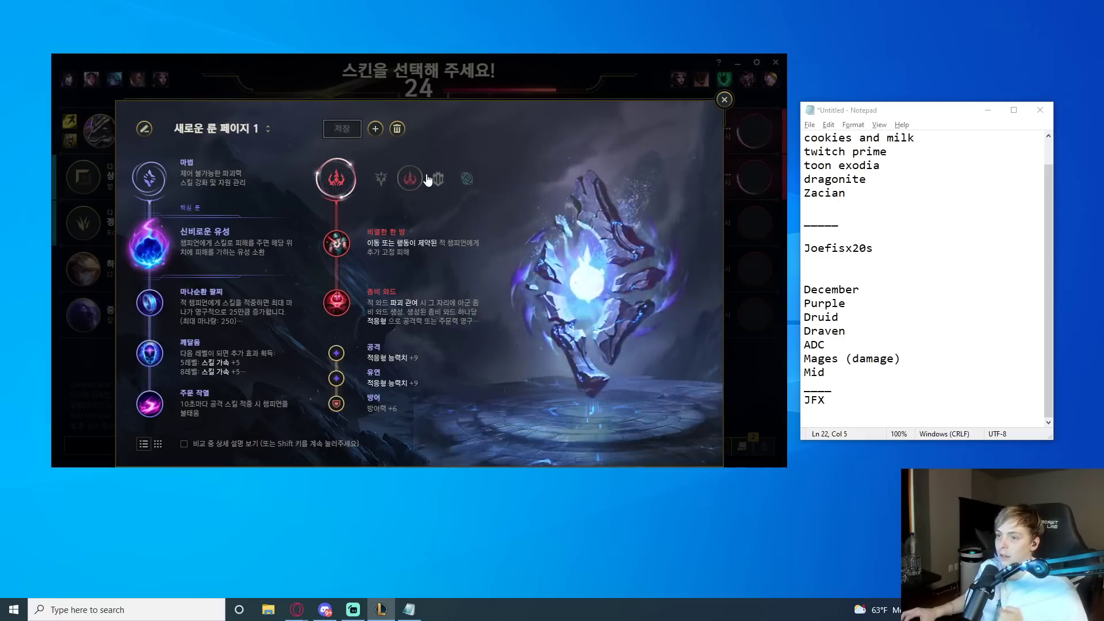
{"action": "left_click", "coordinate": [468, 181]}
{"action": "left_click", "coordinate": [422, 228]}
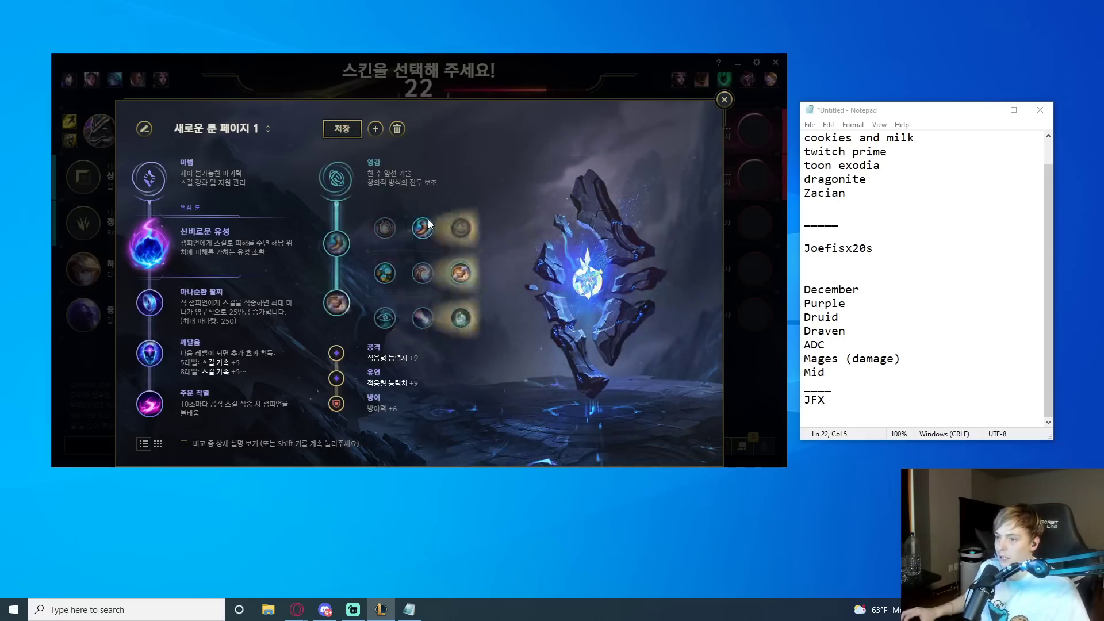
{"action": "left_click", "coordinate": [445, 318]}
{"action": "left_click", "coordinate": [723, 102]}
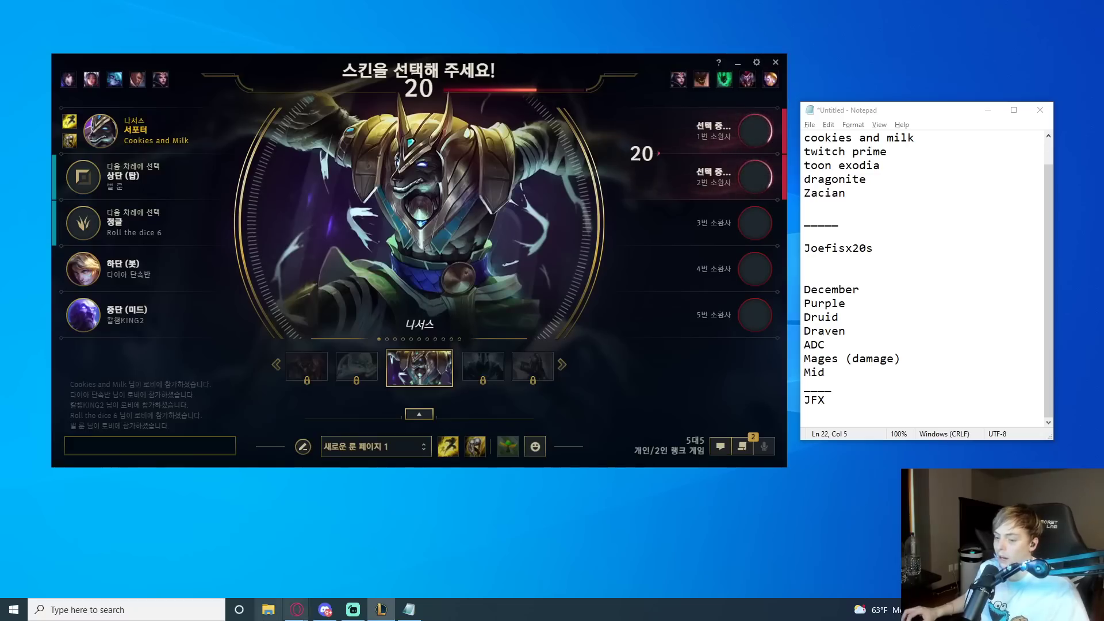
Start a new Notepad note with the COVID sub rule and the 1WEEK~2WEEKS period
{"action": "left_click", "coordinate": [120, 610]}
{"action": "key", "text": "Escape"}
{"action": "left_click", "coordinate": [410, 610], "text": "shift"}
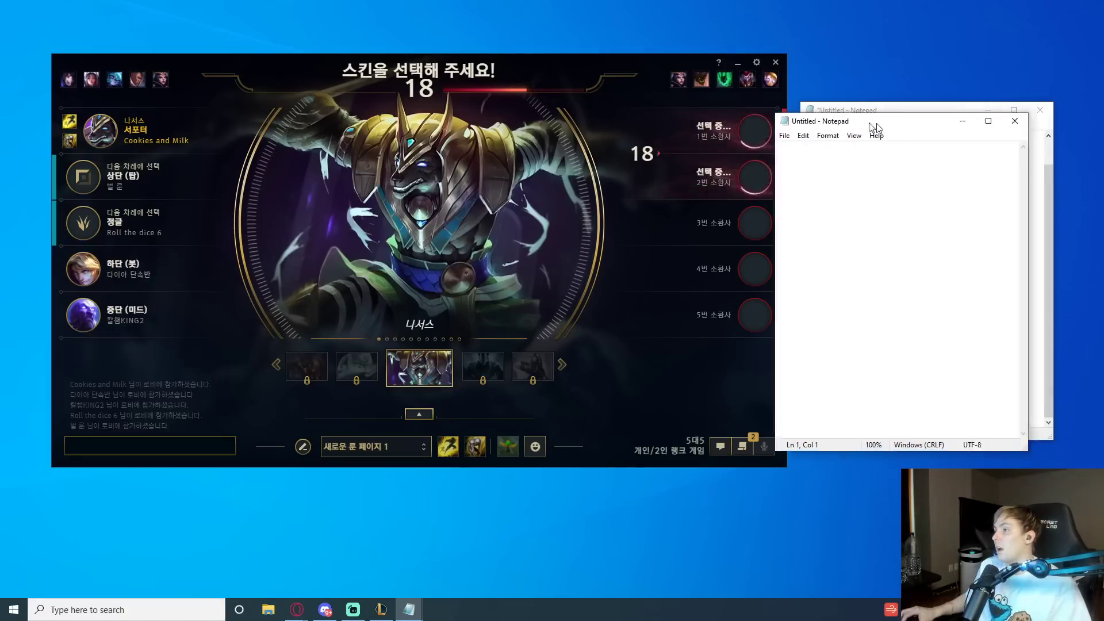
{"action": "type", "text": "PLAYER GETS COVID ->"}
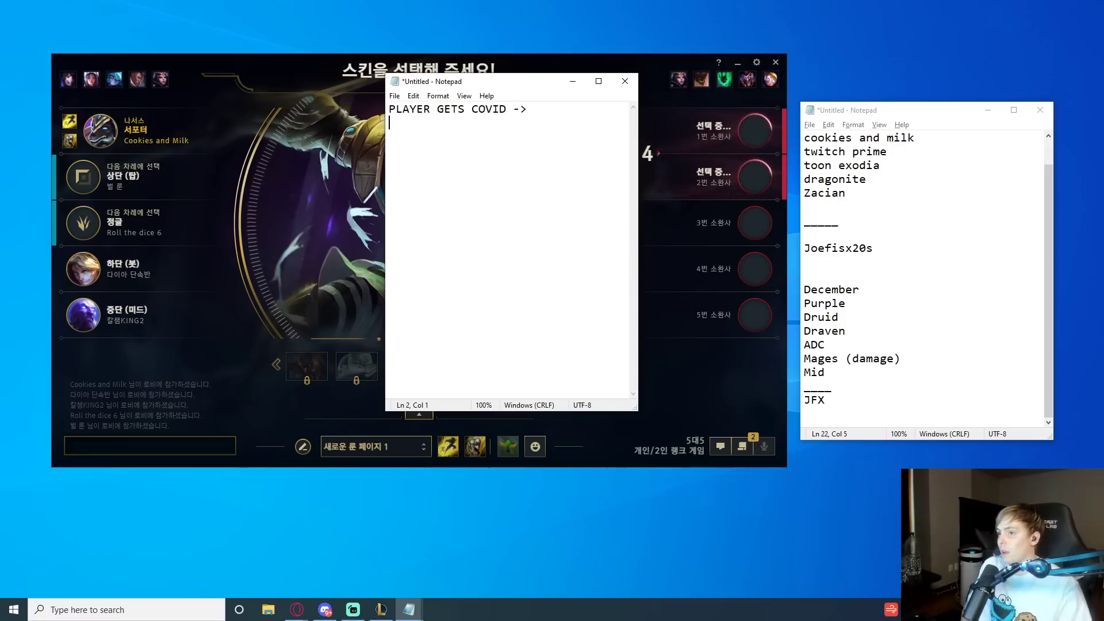
{"action": "type", "text": "TO ASK RIOT"}
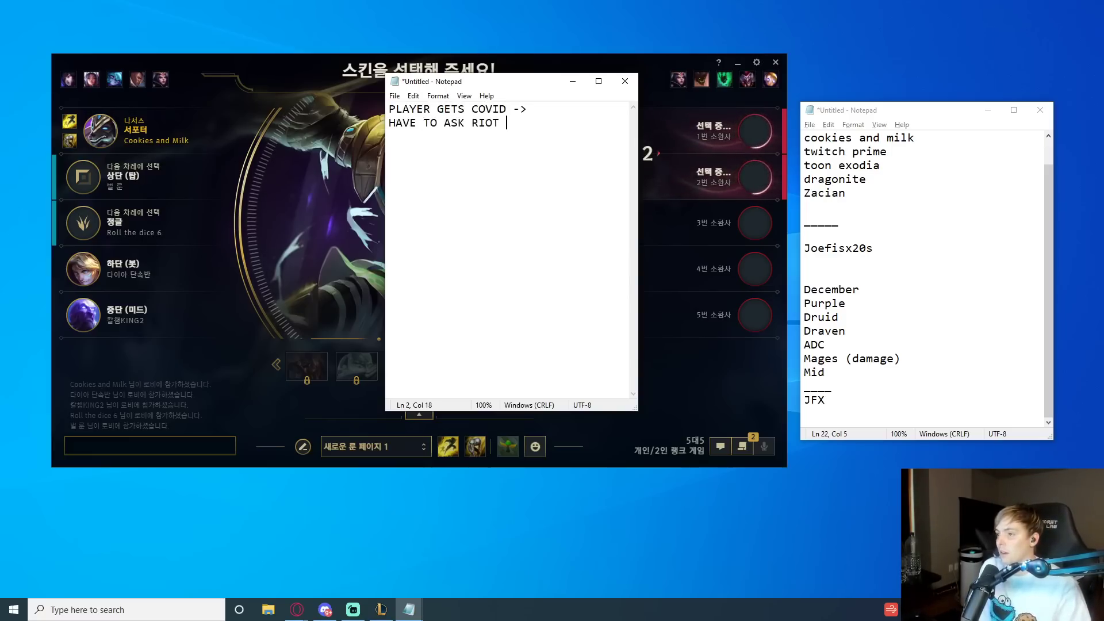
{"action": "type", "text": " FOR SUB"}
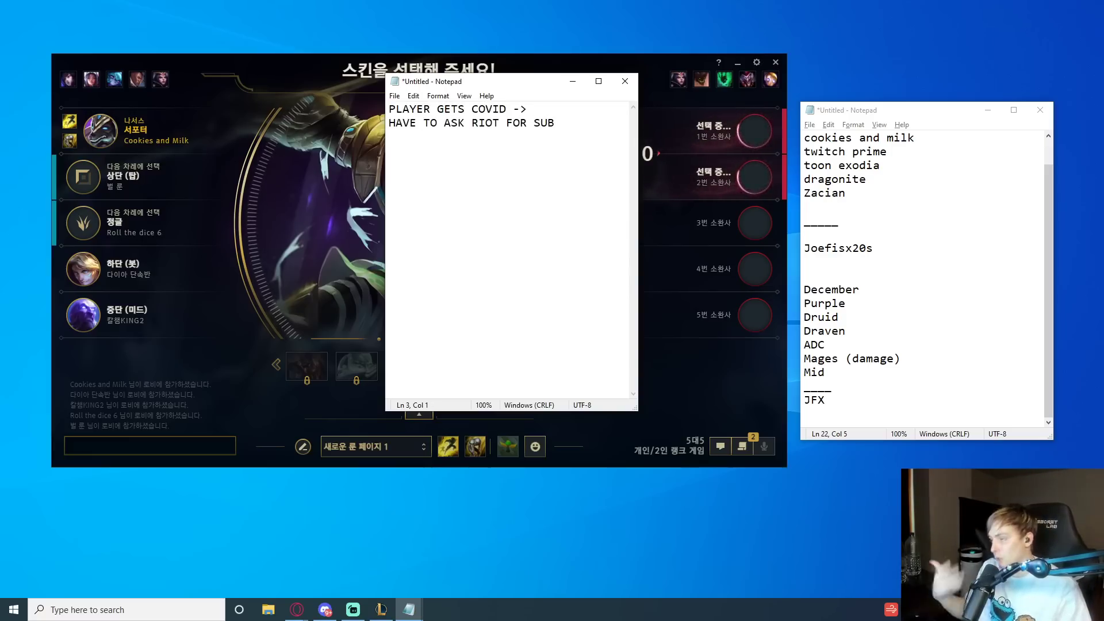
{"action": "key", "text": "Return"}
{"action": "type", "text": "1"}
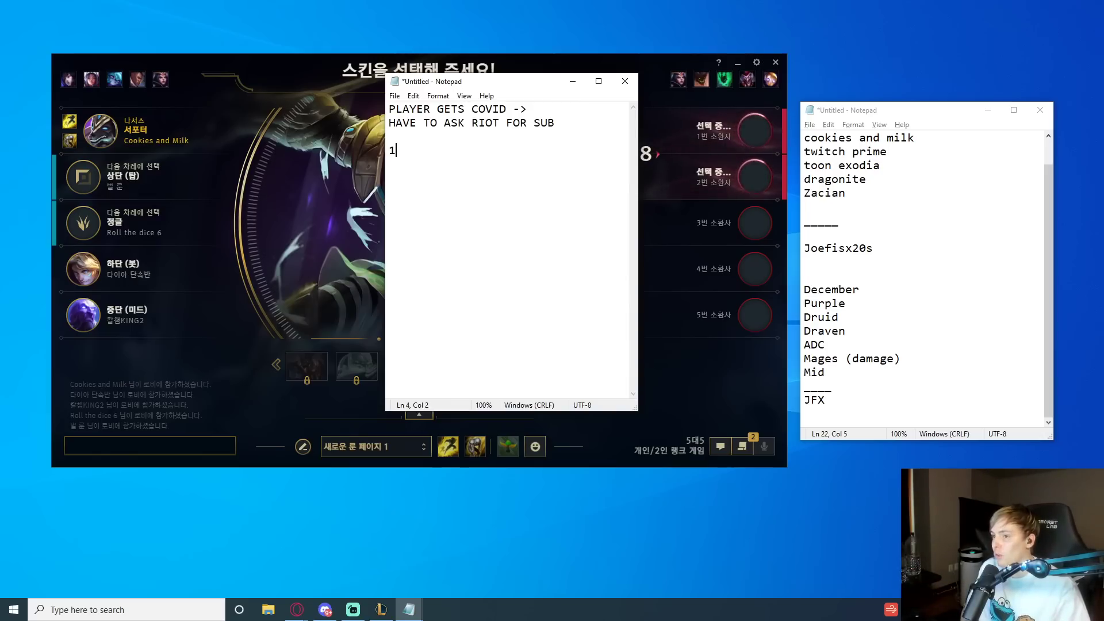
{"action": "type", "text": "WEEK~2WEEKS"}
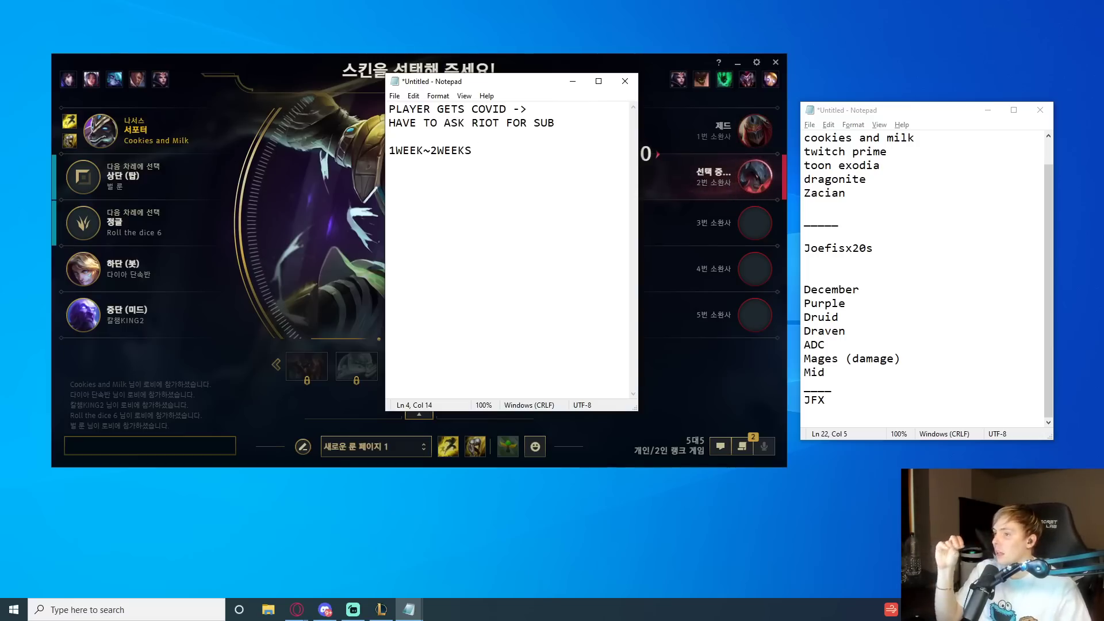
{"action": "key", "text": "Return"}
{"action": "type", "text": "____    "}
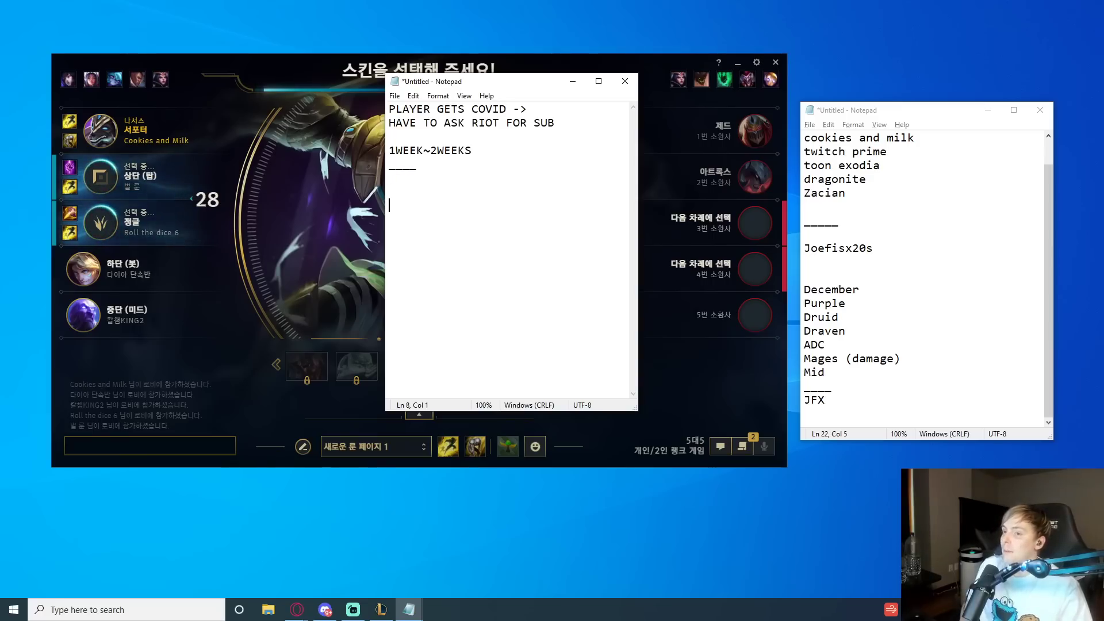
{"action": "type", "text": "E-6-3"}
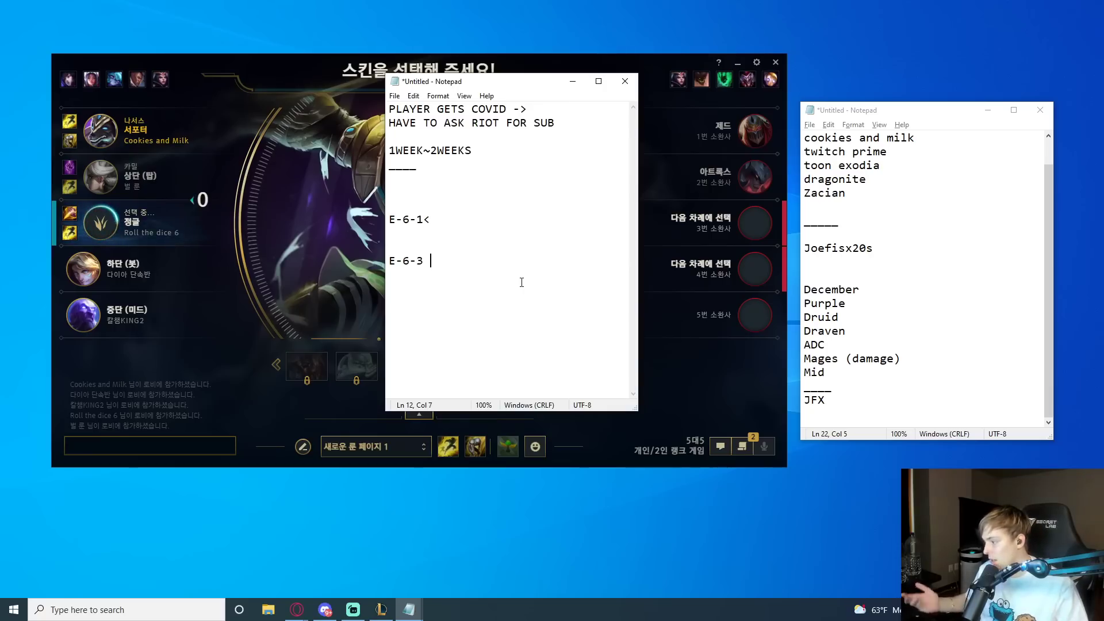
Delete the blank line and stray mark so E-6-1 and E-6-3 sit on consecutive lines
{"action": "key", "text": "BackSpace"}
{"action": "key", "text": "BackSpace"}
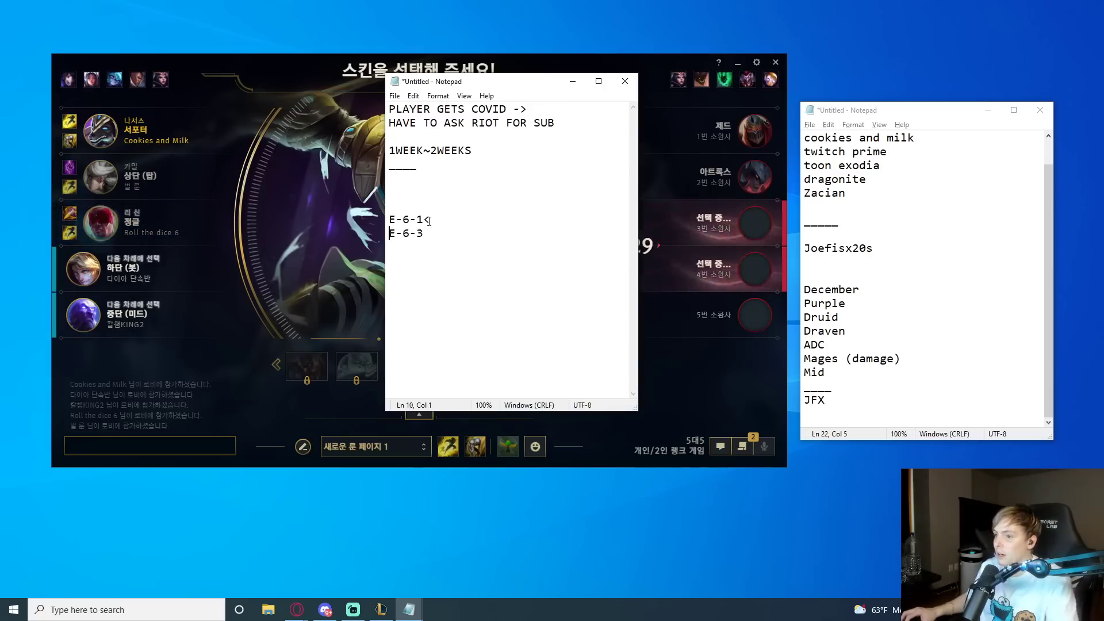
{"action": "left_click", "coordinate": [433, 220]}
{"action": "key", "text": "BackSpace"}
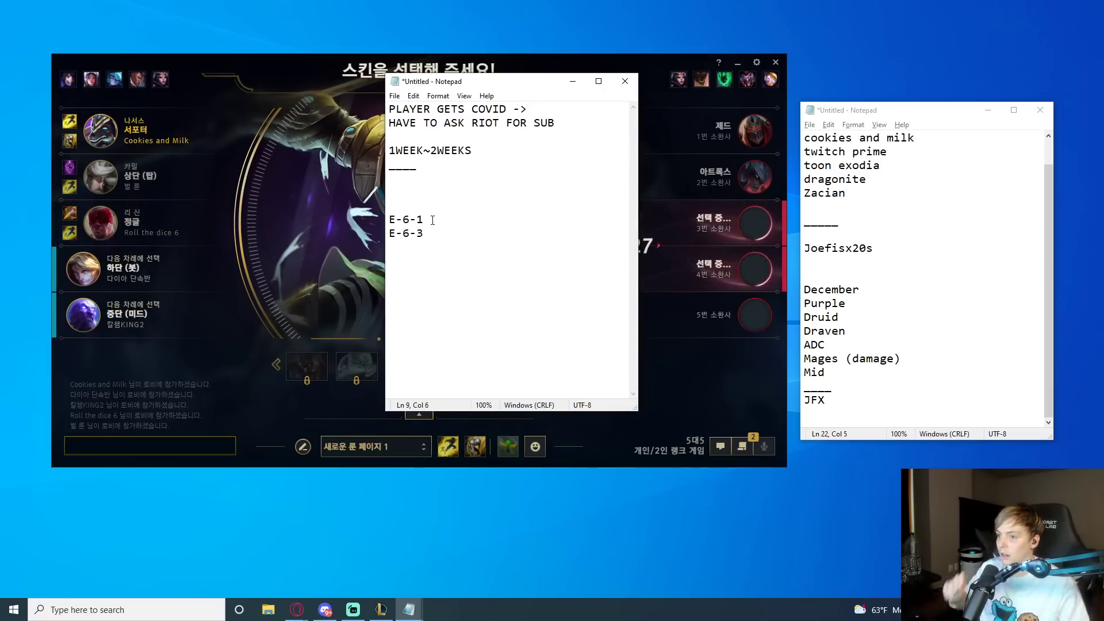